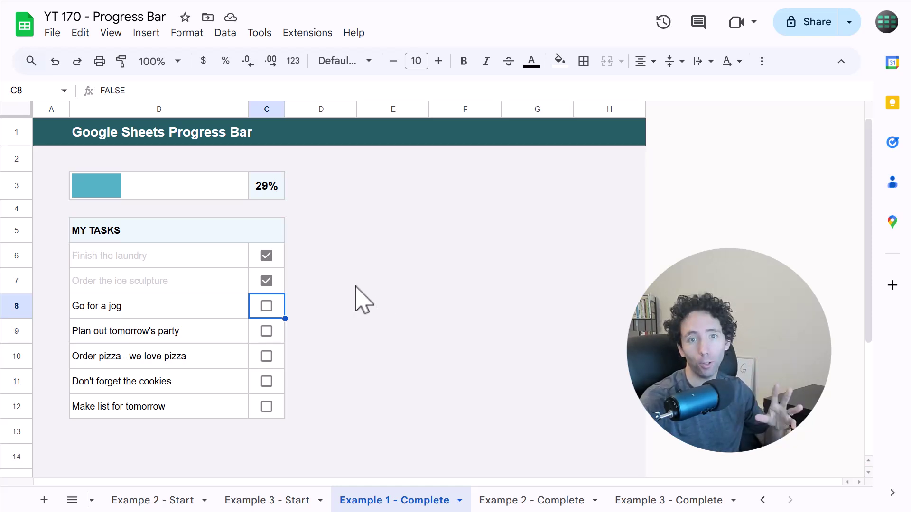
# Step: Check off the four tasks in C8–C11, from Go for a jog to Don't forget the cookies
pyautogui.click(265, 306)
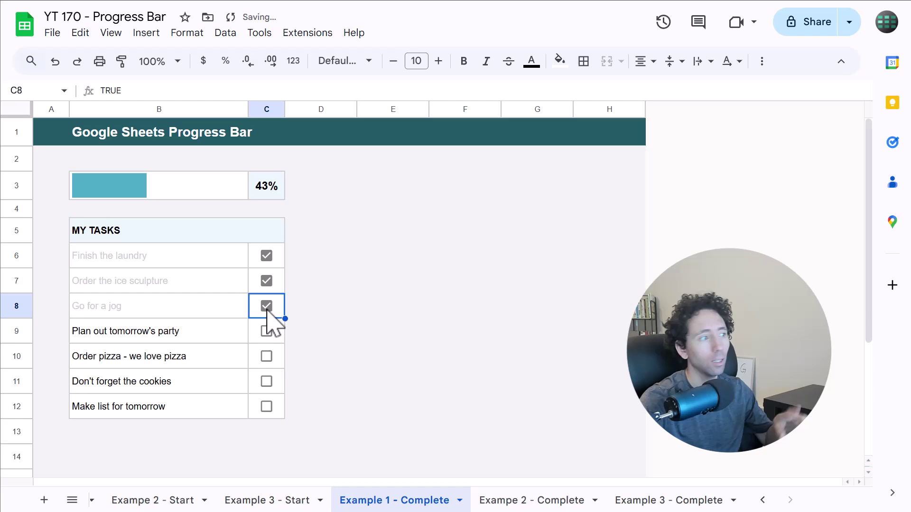
pyautogui.click(266, 331)
pyautogui.click(266, 356)
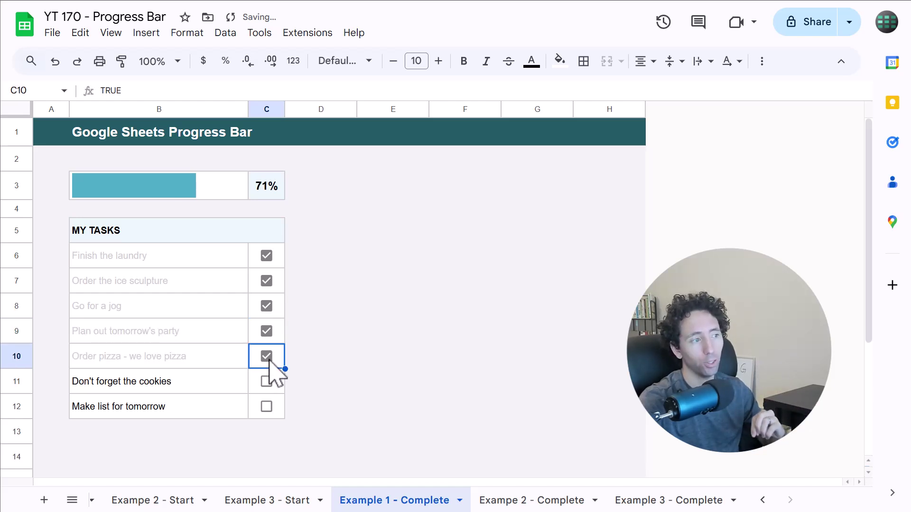
pyautogui.click(267, 382)
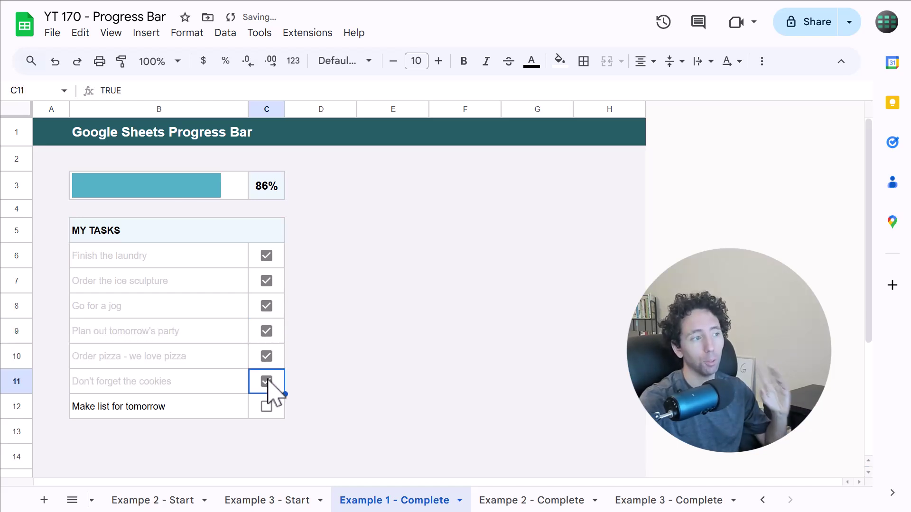
# Step: On the Exampe 2 - Complete sheet, set Project B's completion in D7 to 72%
pyautogui.click(513, 500)
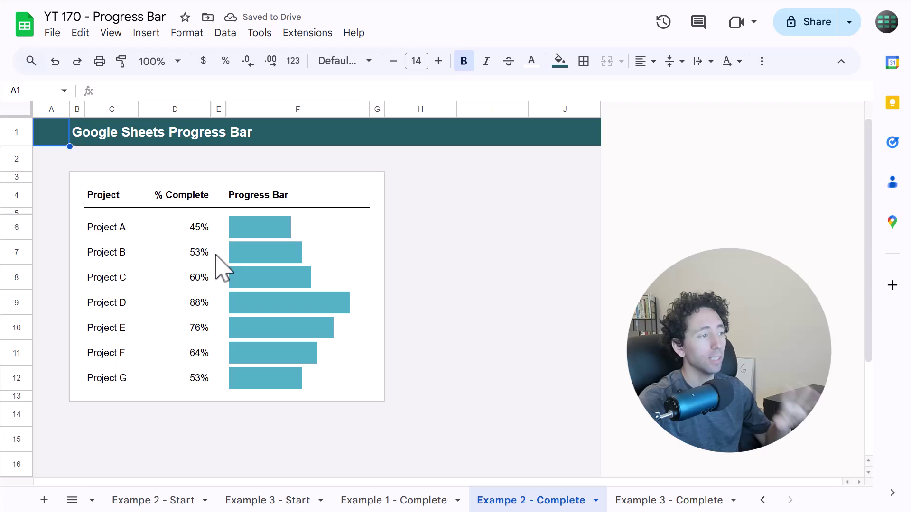
pyautogui.click(198, 255)
pyautogui.write('72')
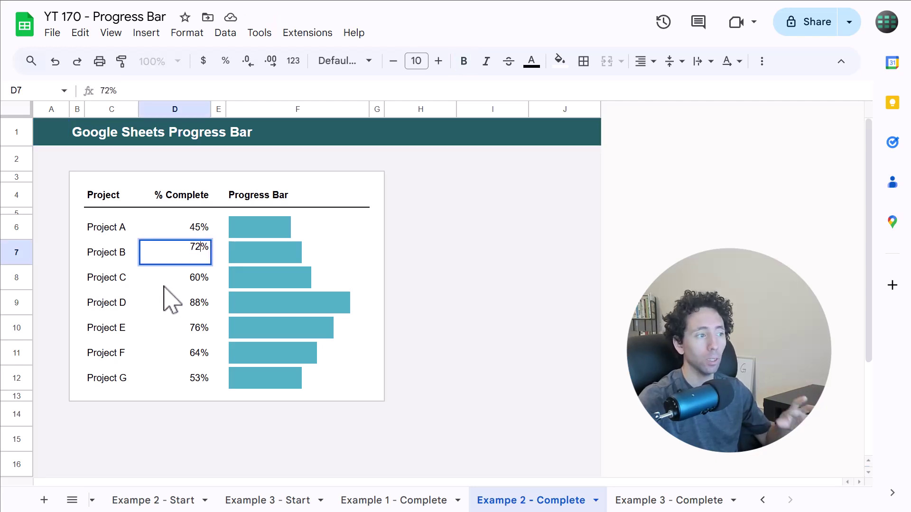
pyautogui.press('Return')
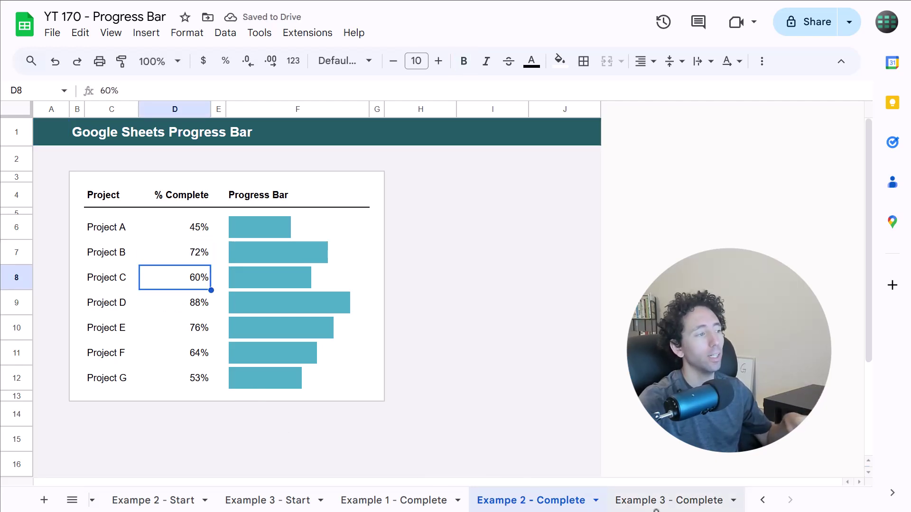
# Step: On the Example 3 - Complete sheet, change the Actual Amount in C6 to 5
pyautogui.click(669, 502)
pyautogui.click(227, 265)
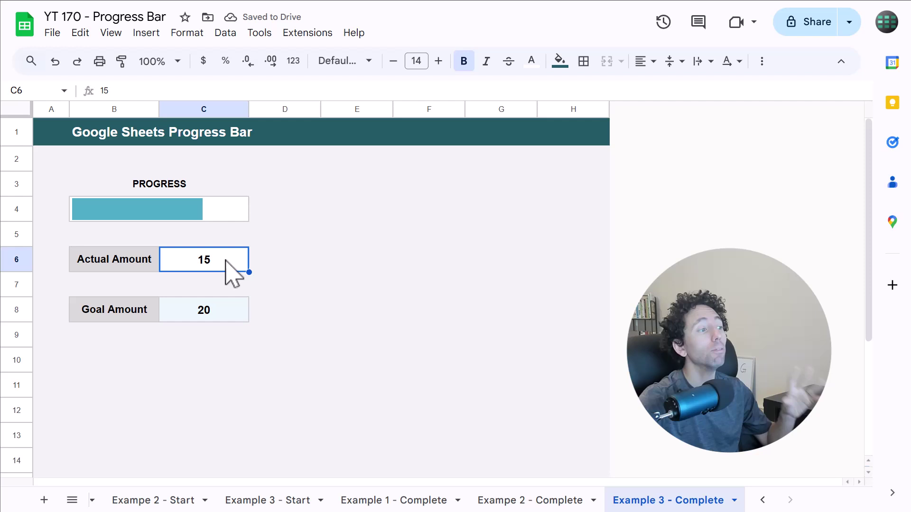
pyautogui.write('5')
pyautogui.press('Return')
pyautogui.press('Up')
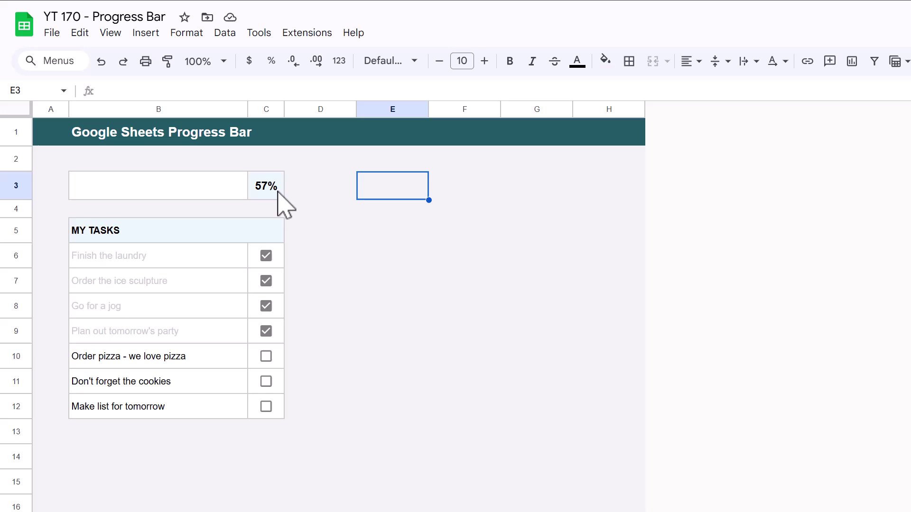
# Step: Enter =SPARKLINE(C3,{"charttype","bar";"max",1;"color1","4BACC6"}) in B3 to draw a teal bar beside 57%
pyautogui.click(272, 193)
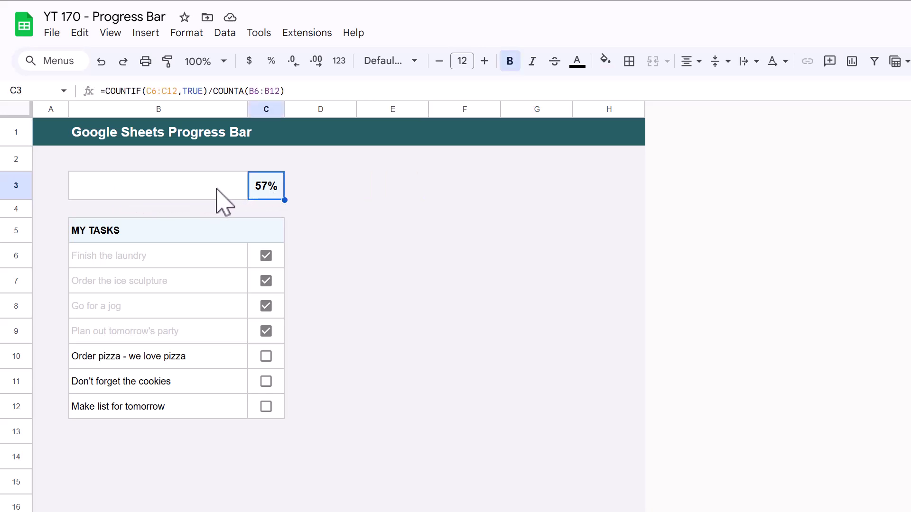
pyautogui.click(150, 188)
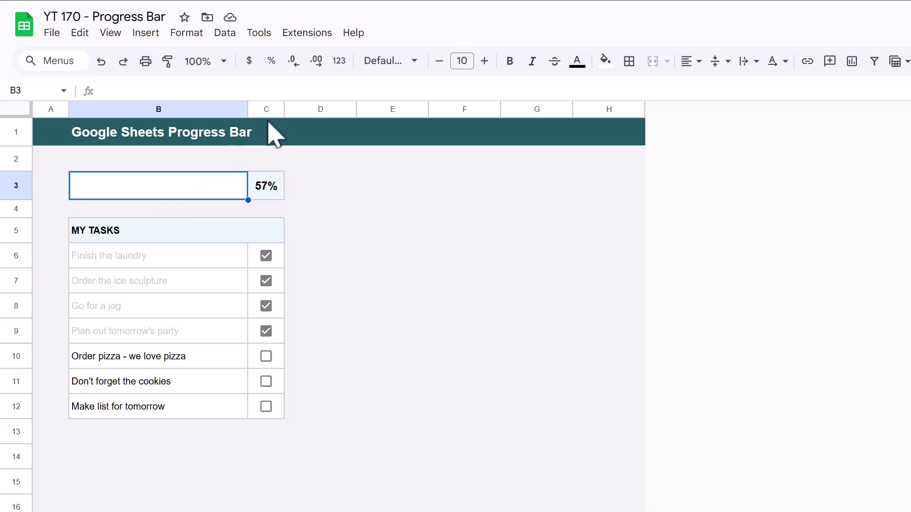
pyautogui.click(309, 93)
pyautogui.hotkey('alt', '/')
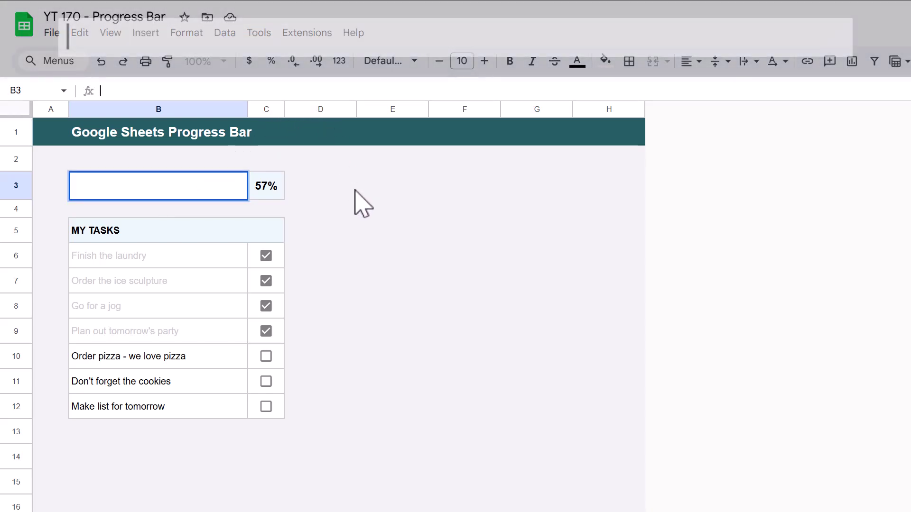
pyautogui.write('=spark')
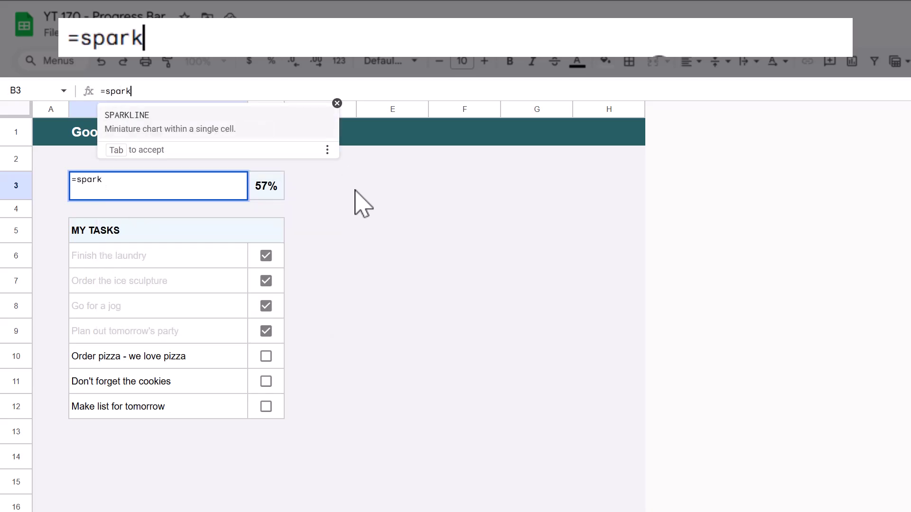
pyautogui.press('Tab')
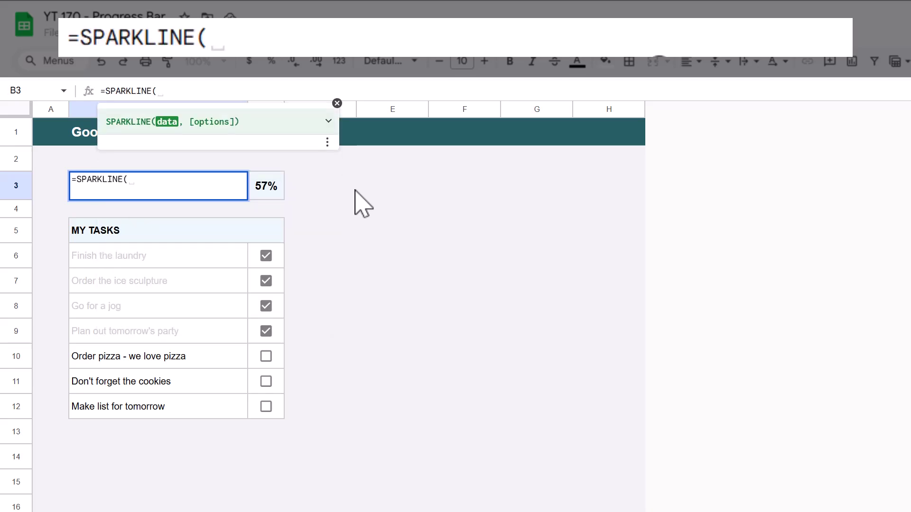
pyautogui.click(270, 185)
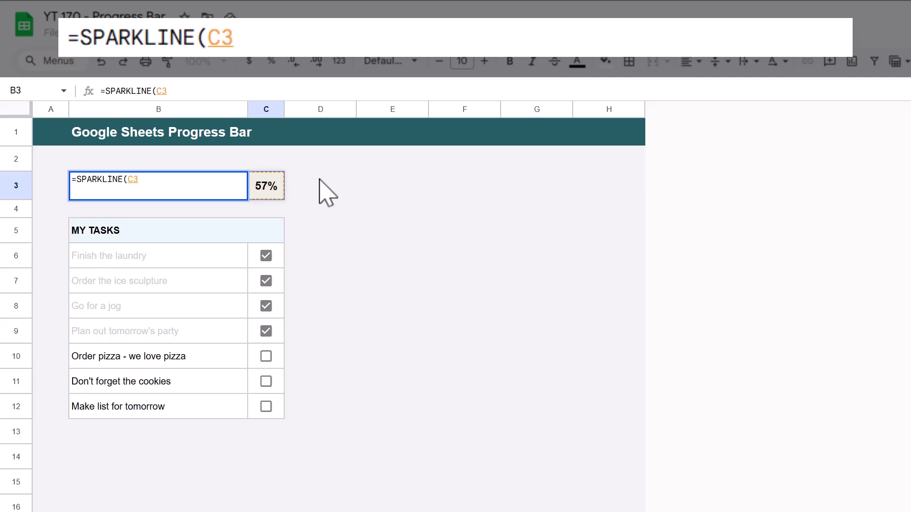
pyautogui.write(', ')
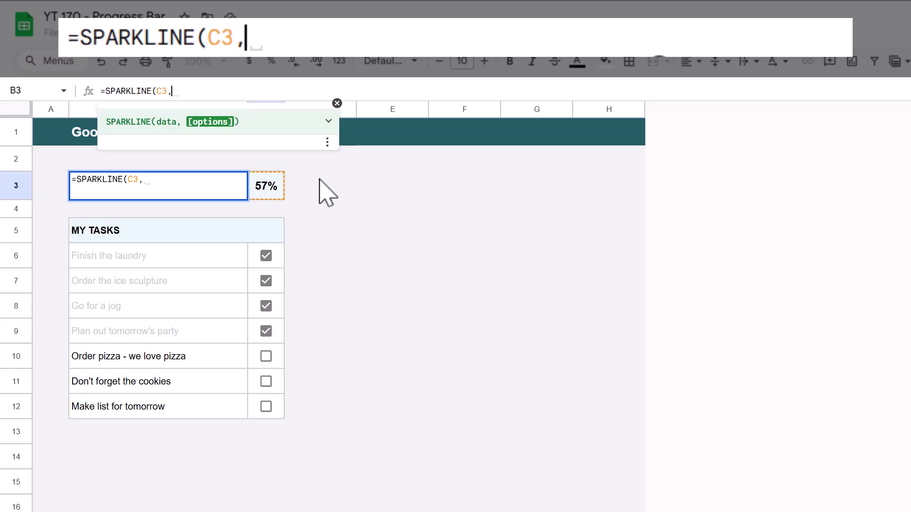
pyautogui.write('{"chart')
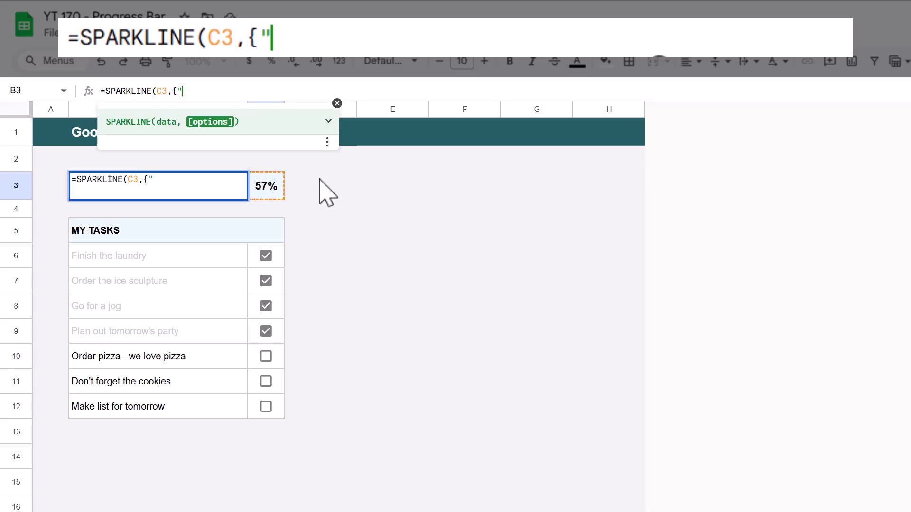
pyautogui.write('type"')
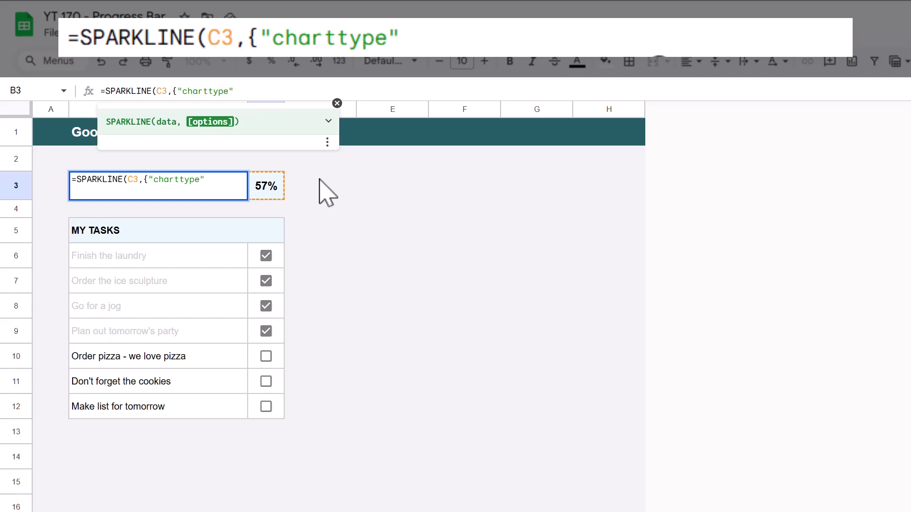
pyautogui.write(',"bar"')
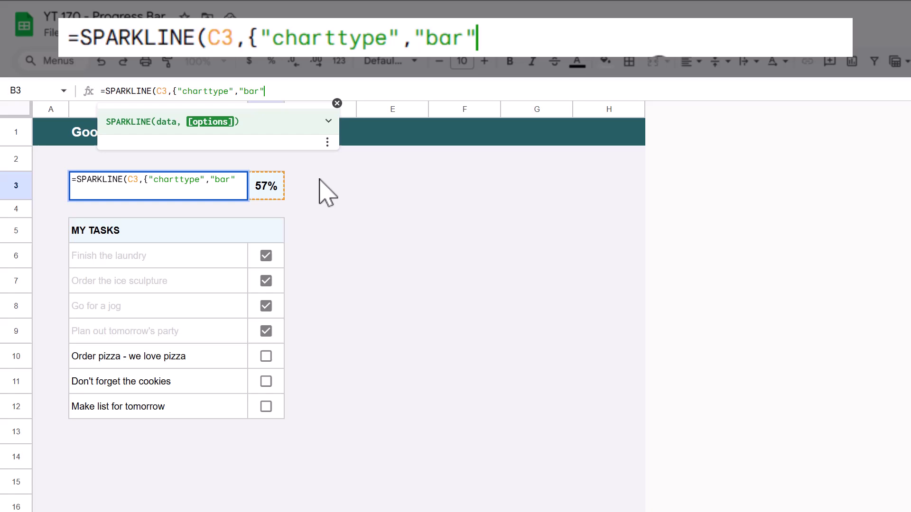
pyautogui.write(';')
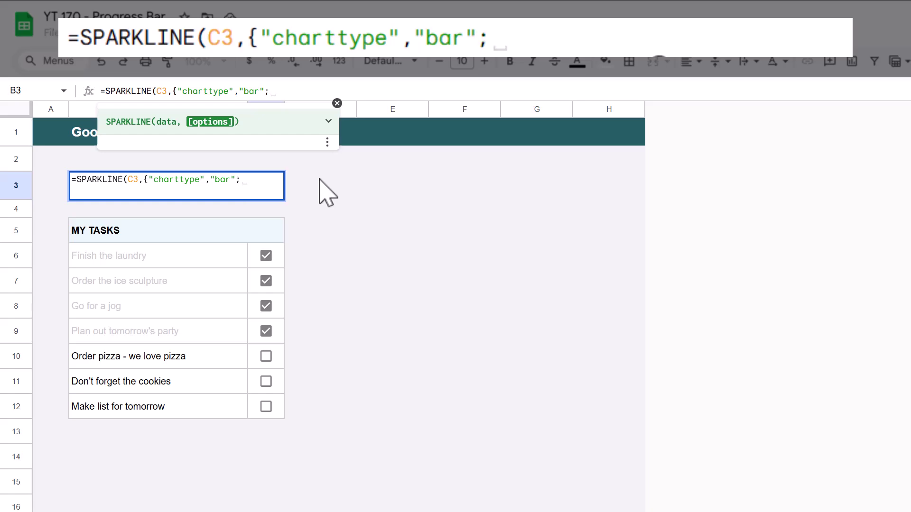
pyautogui.write('"max')
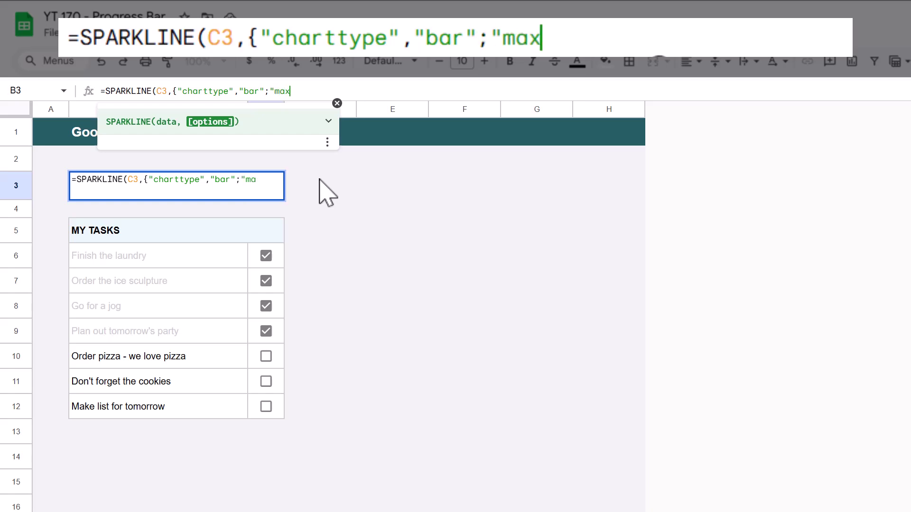
pyautogui.write('",')
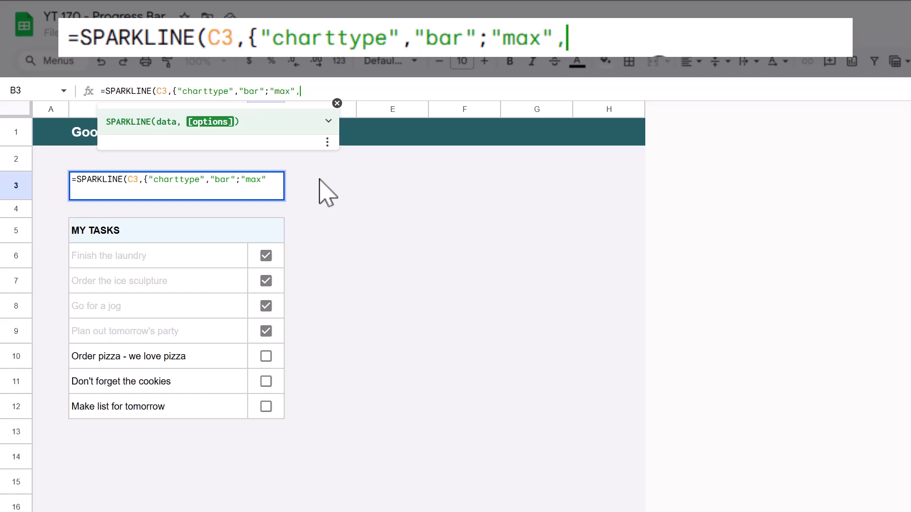
pyautogui.write('1')
pyautogui.write(';"')
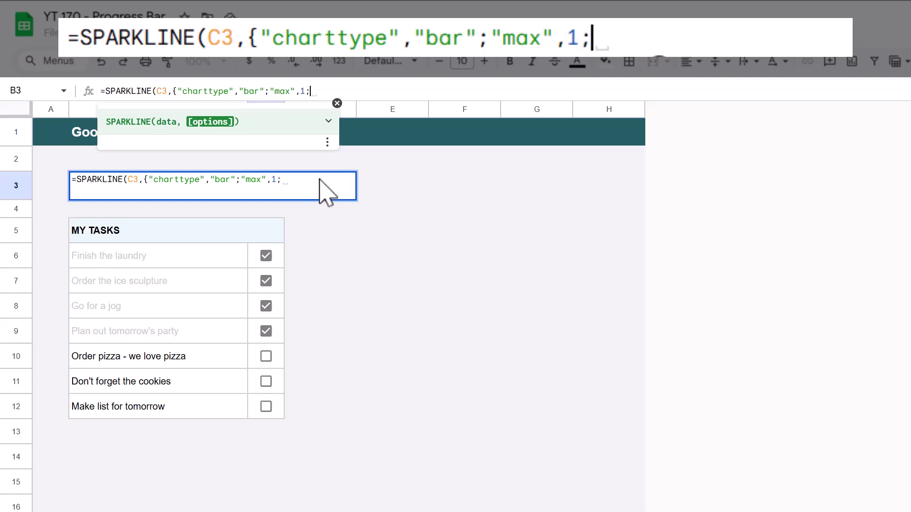
pyautogui.write('color1')
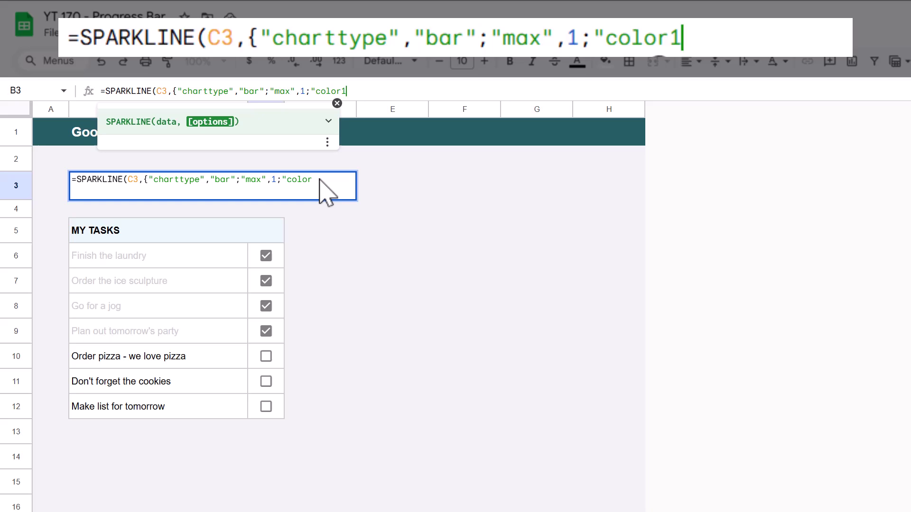
pyautogui.write('",')
pyautogui.write('"')
pyautogui.write('4B')
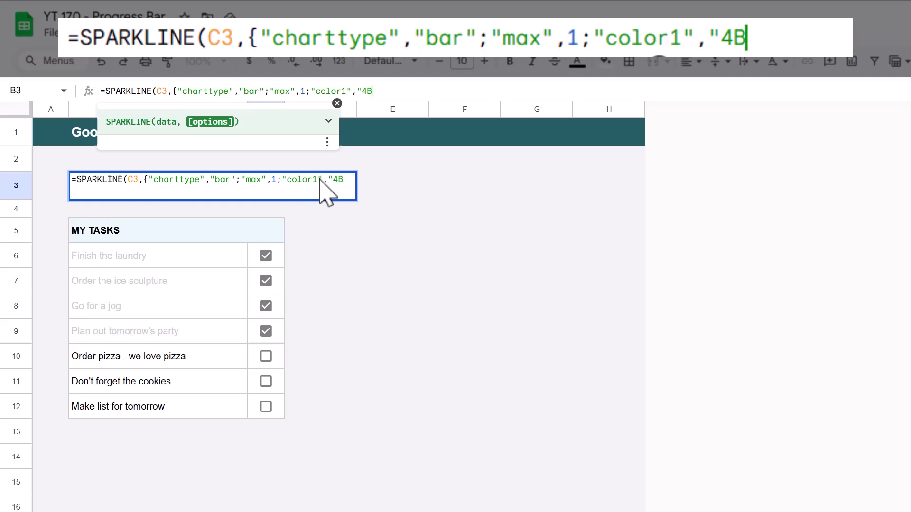
pyautogui.write('ACC6"}')
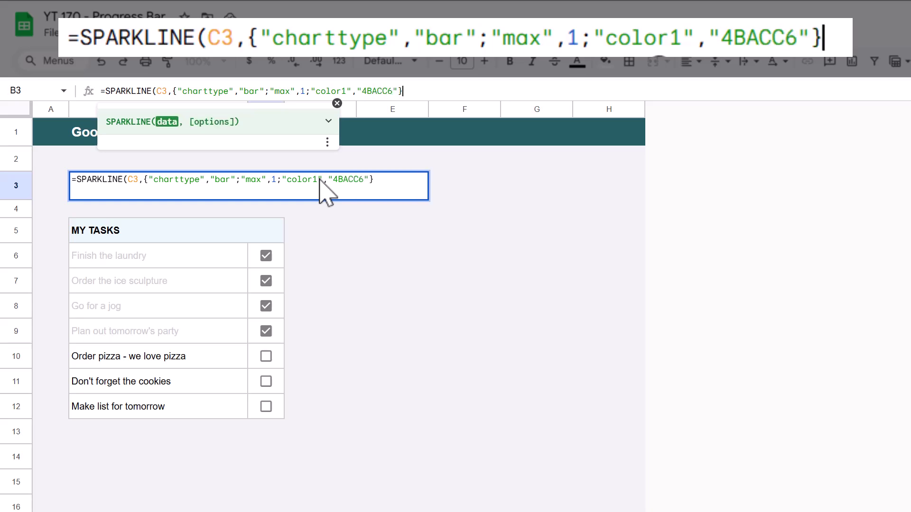
pyautogui.write(')')
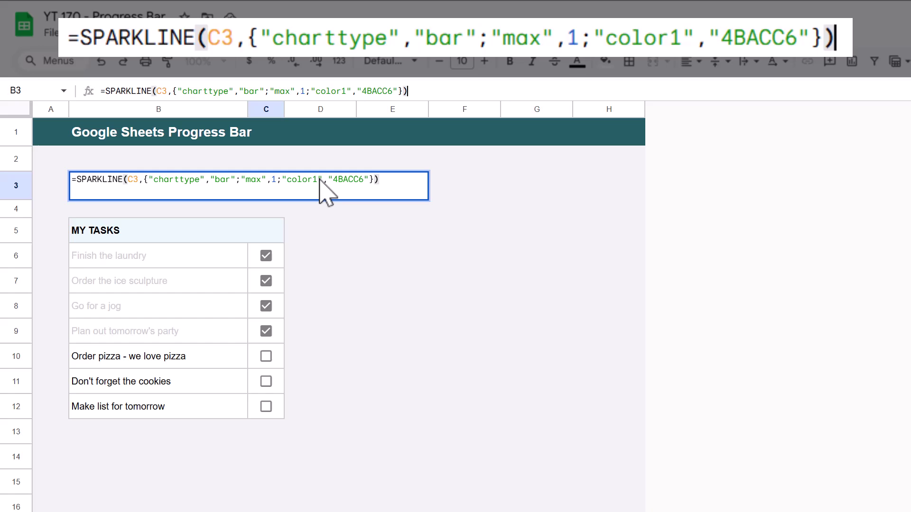
pyautogui.press('Return')
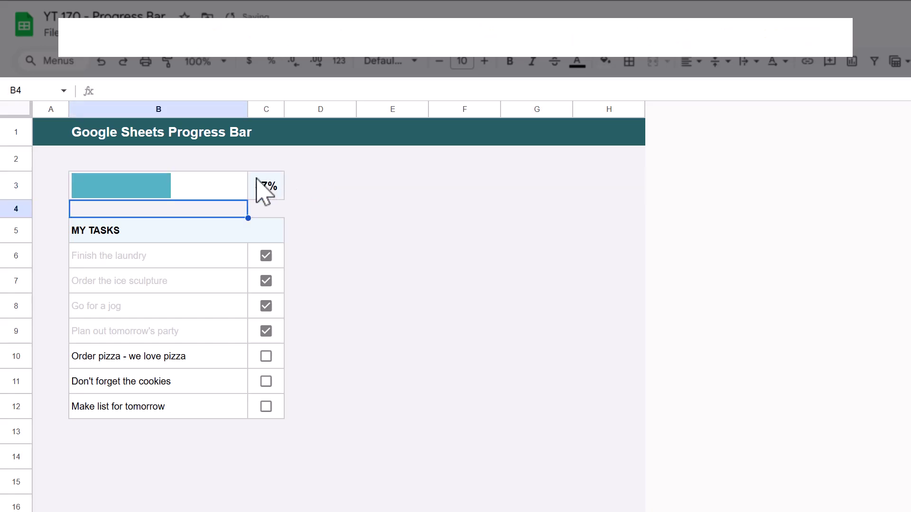
# Step: Select B3 to review its SPARKLINE progress-bar formula
pyautogui.click(201, 192)
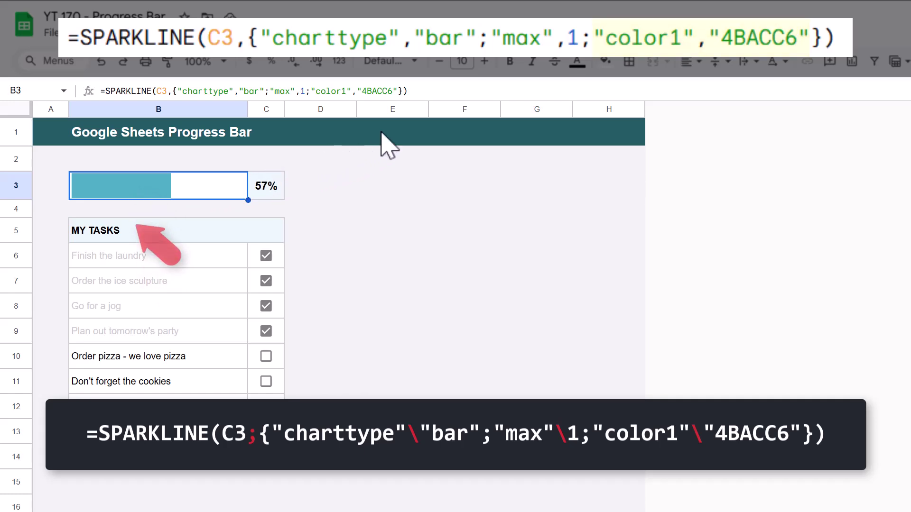
# Step: Try a lightblue colour for the B3 bar, then undo back to teal 4BACC6
pyautogui.click(392, 91)
pyautogui.press('BackSpace')
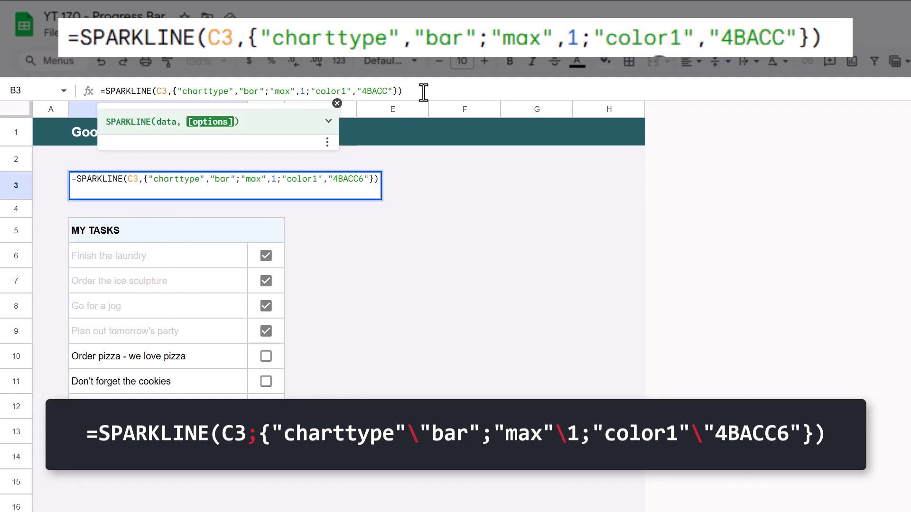
pyautogui.press('BackSpace')
pyautogui.press('BackSpace')
pyautogui.press('BackSpace')
pyautogui.press('BackSpace')
pyautogui.press('BackSpace')
pyautogui.write('li')
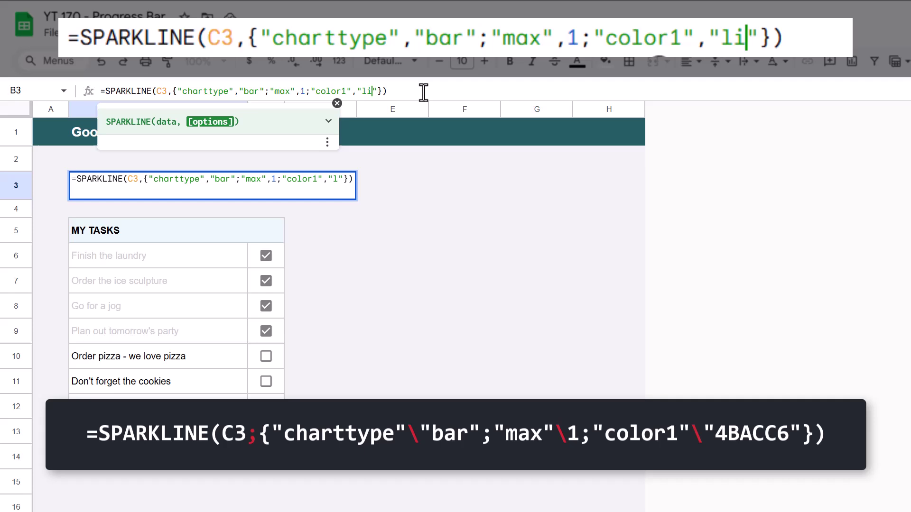
pyautogui.write('ghtblue')
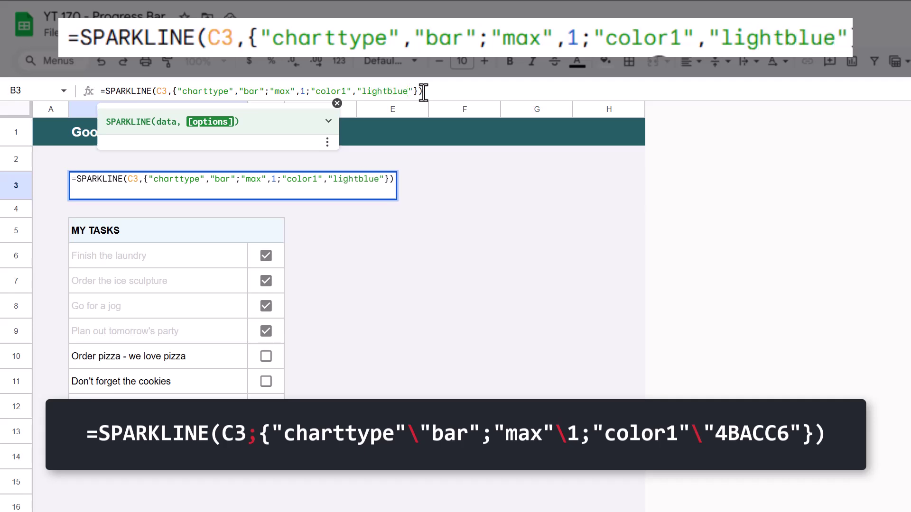
pyautogui.press('Return')
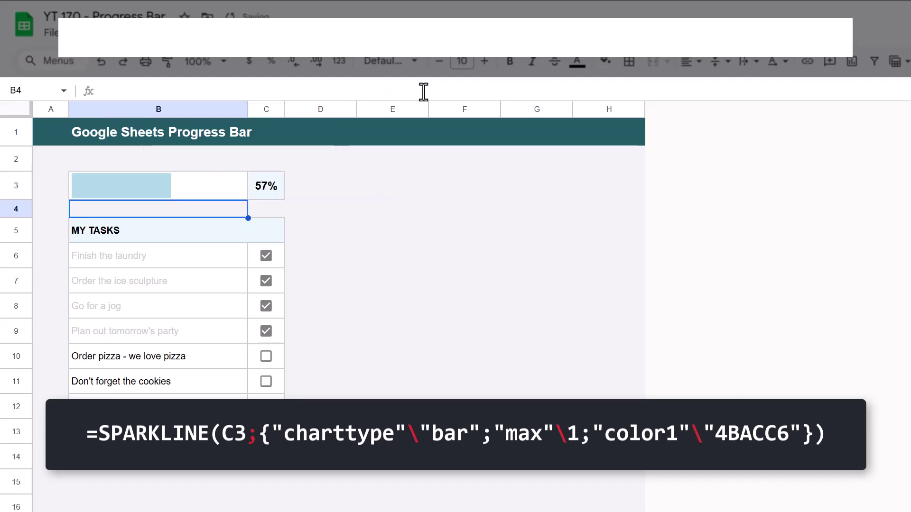
pyautogui.click(100, 62)
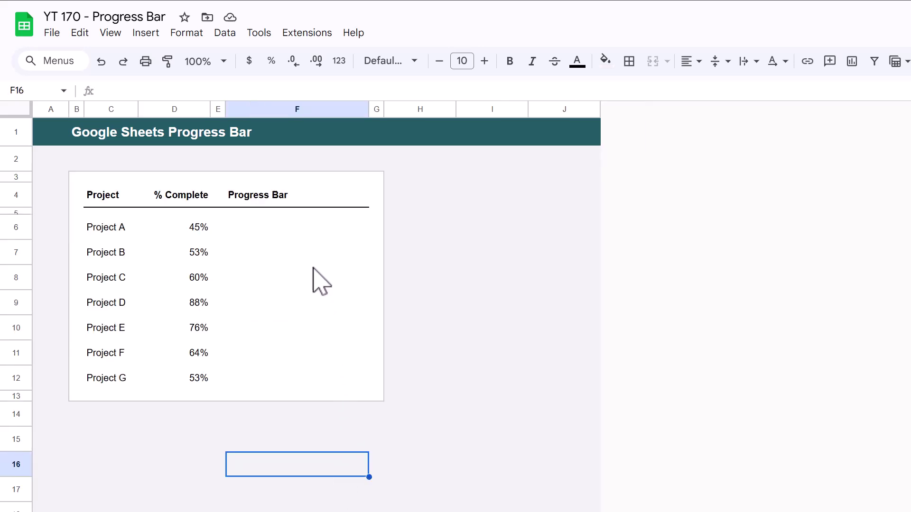
# Step: Enter =SPARKLINE(D6,{"charttype","bar";"max",1;"color1","4BACC6"}) in F6 for Project A
pyautogui.click(300, 237)
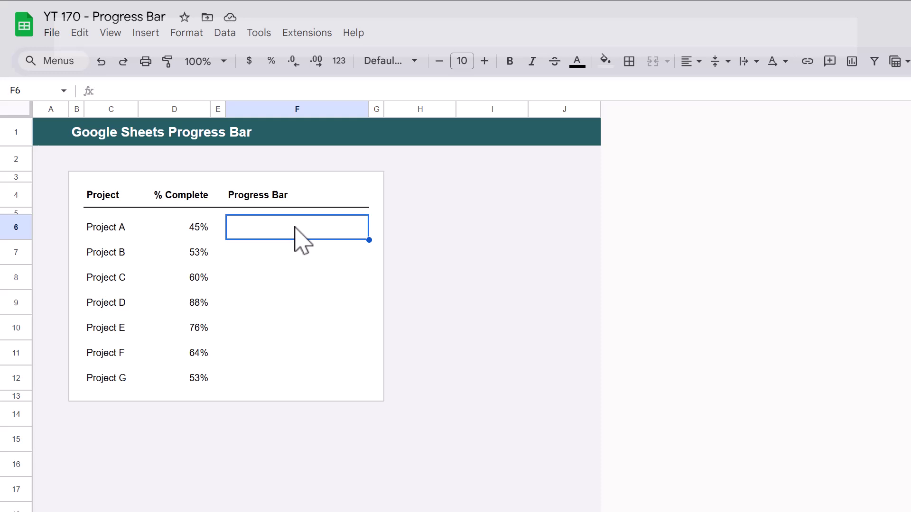
pyautogui.click(309, 92)
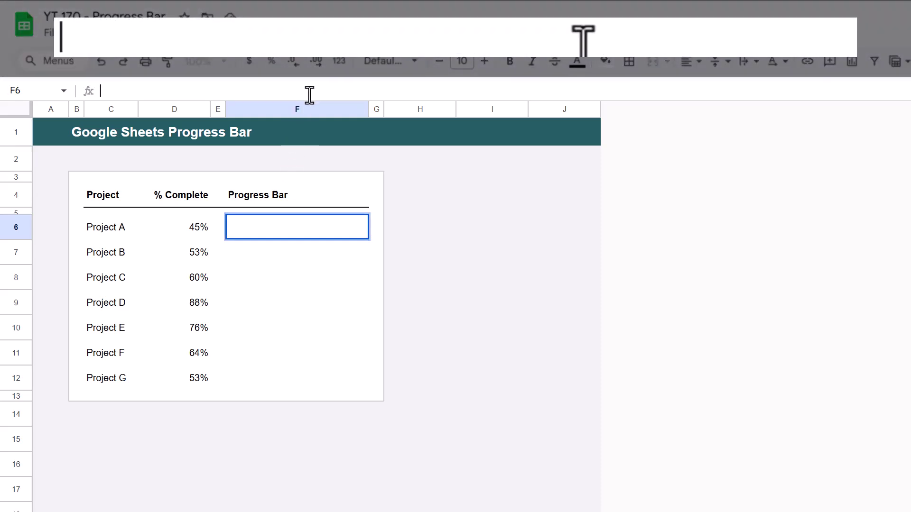
pyautogui.write('=spa')
pyautogui.press('Tab')
pyautogui.click(197, 228)
pyautogui.write(',{"chart')
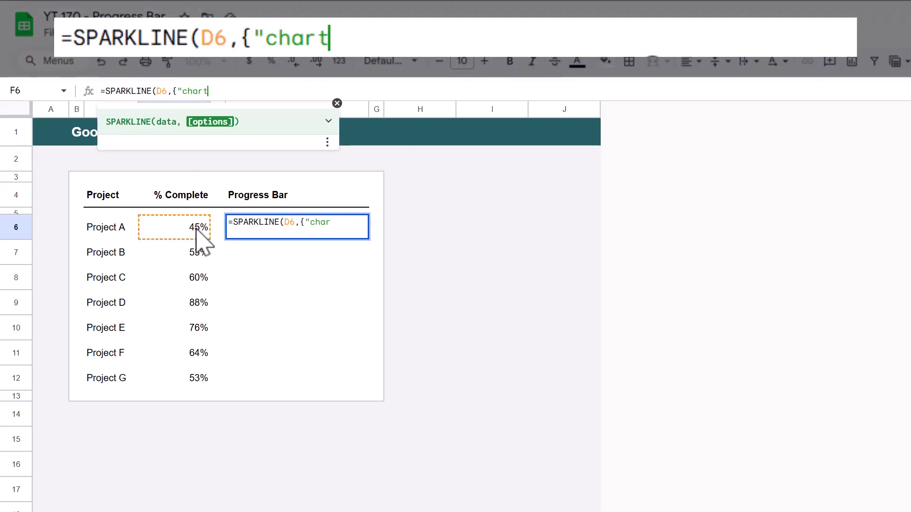
pyautogui.write('type","bar";"max",')
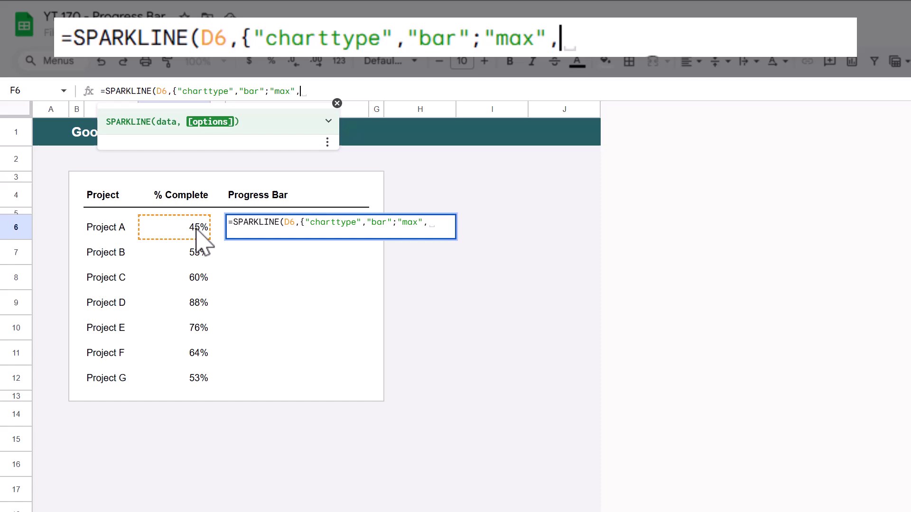
pyautogui.write('1;"color1","4BACC6"})')
pyautogui.press('Return')
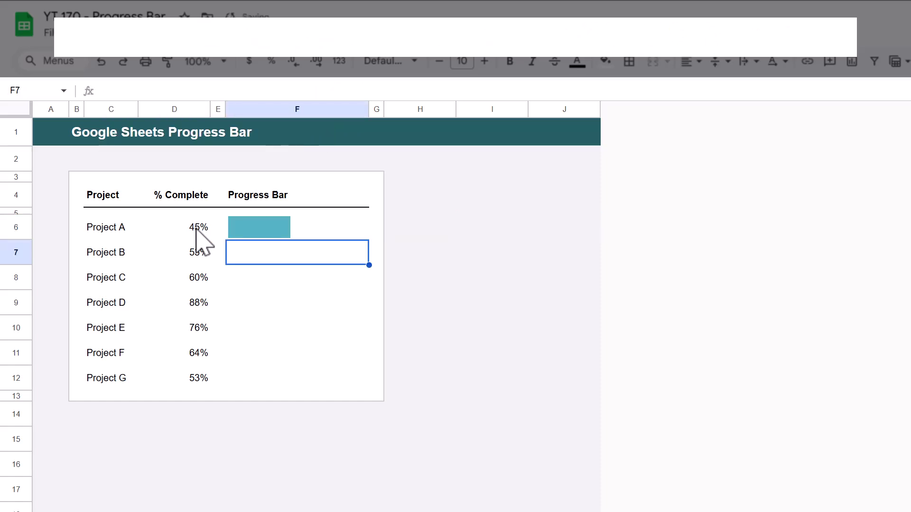
# Step: Fill the F6 bar formula down through F12 for Projects B–G
pyautogui.click(331, 227)
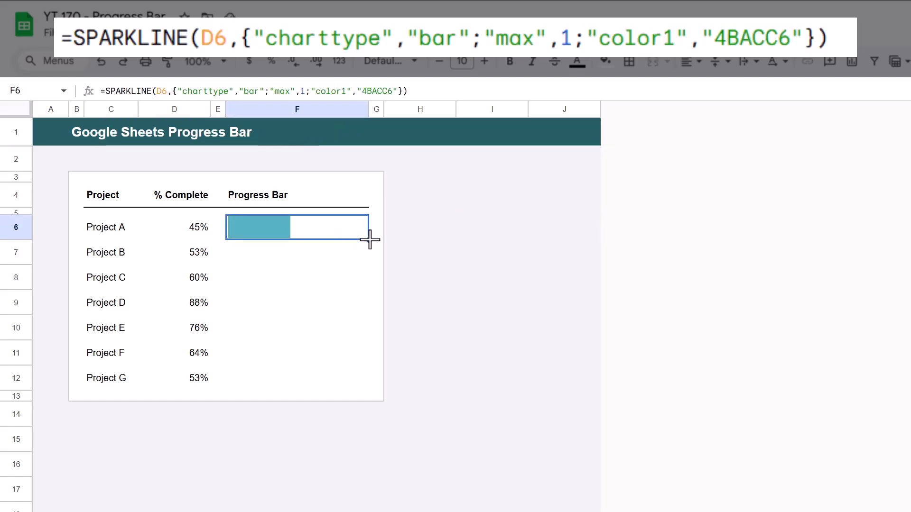
pyautogui.moveTo(369, 240); pyautogui.dragTo(366, 373)
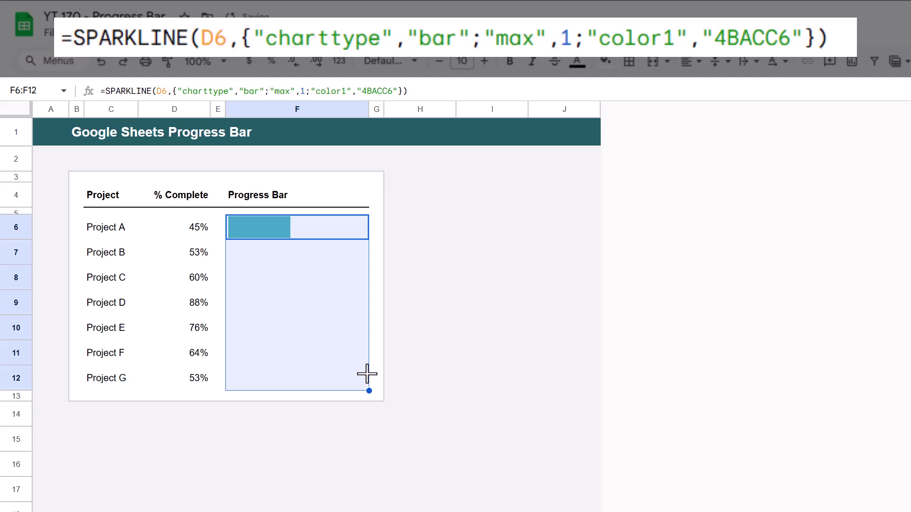
pyautogui.click(97, 433)
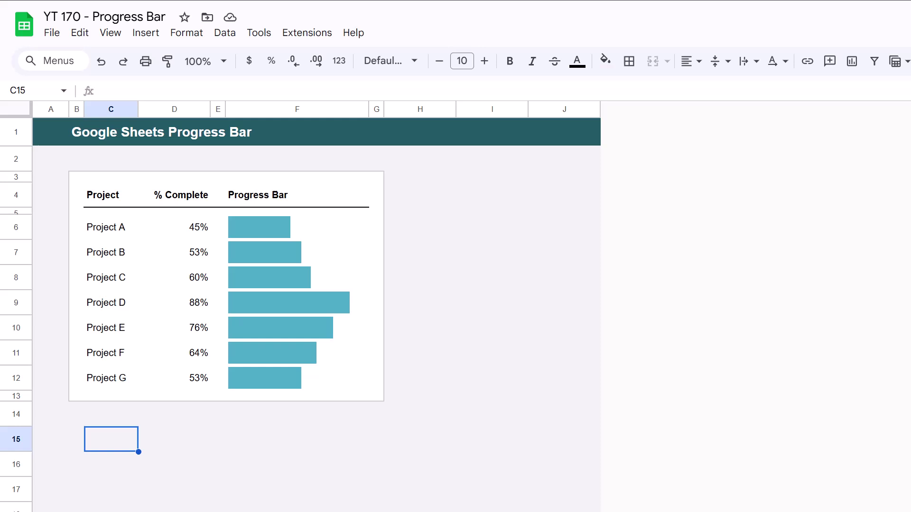
# Step: Move to the actual-vs-goal sheet and check the Actual Amount in C6 and Goal Amount in C8
pyautogui.hotkey('ctrl', 'pagedown')
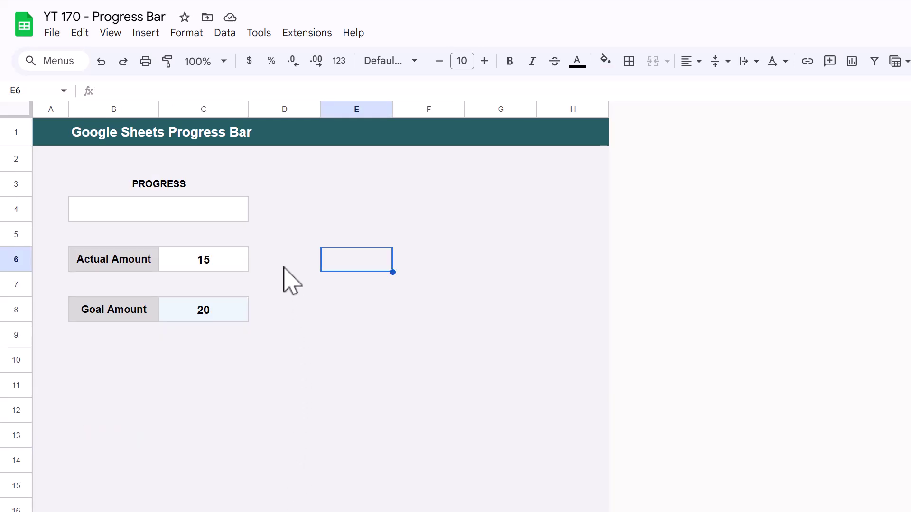
pyautogui.click(226, 259)
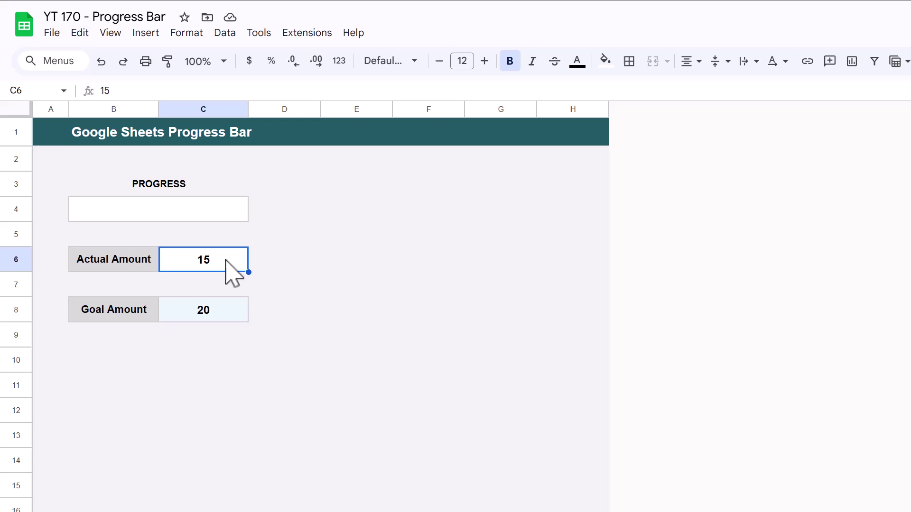
pyautogui.click(227, 308)
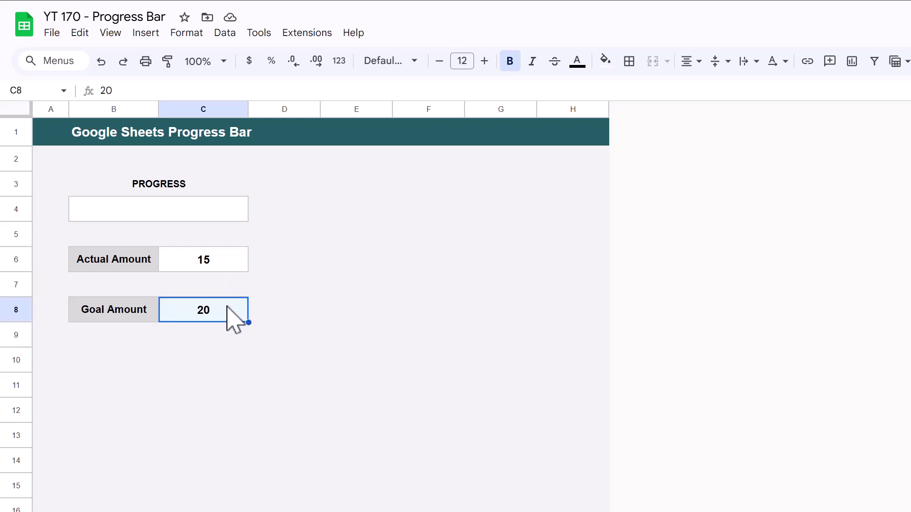
# Step: Enter =SPARKLINE(C6,{"charttype","bar";"max",C8;"color1","4BACC6"}) in the merged B4:C4 PROGRESS cell
pyautogui.click(212, 207)
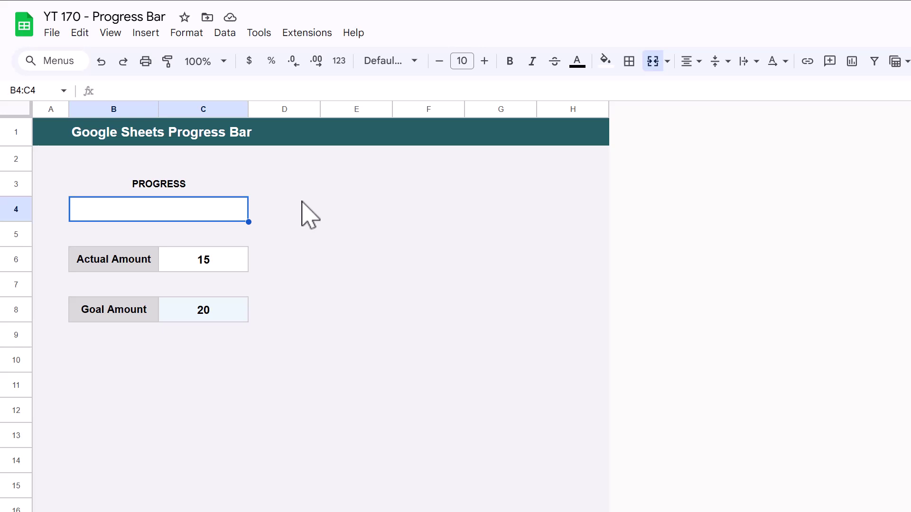
pyautogui.click(366, 89)
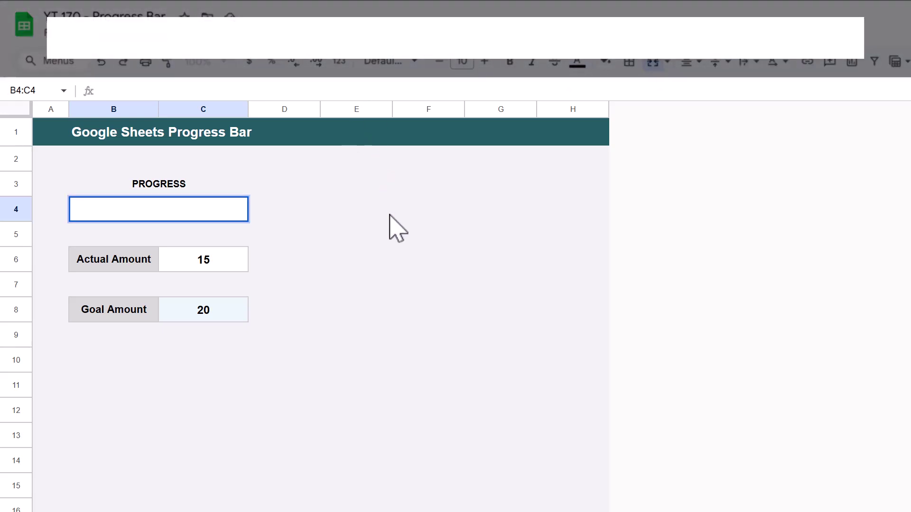
pyautogui.write('=sparkli')
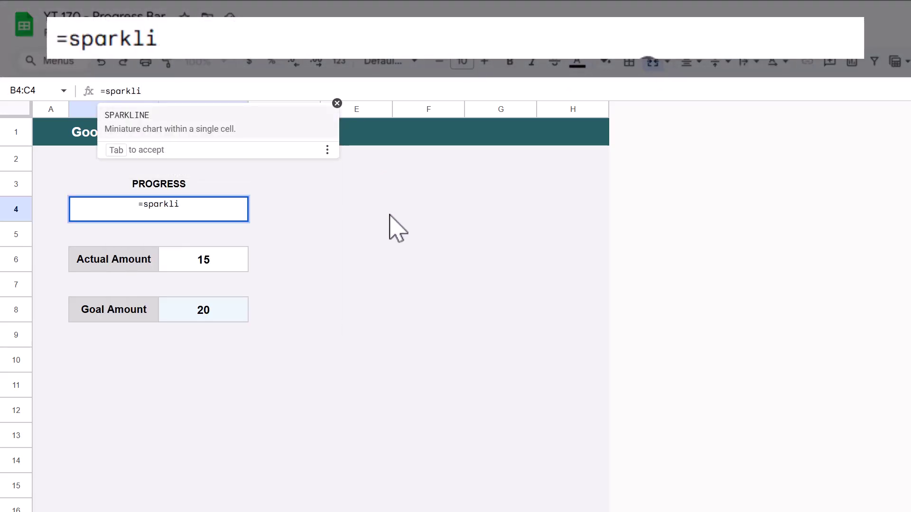
pyautogui.press('Tab')
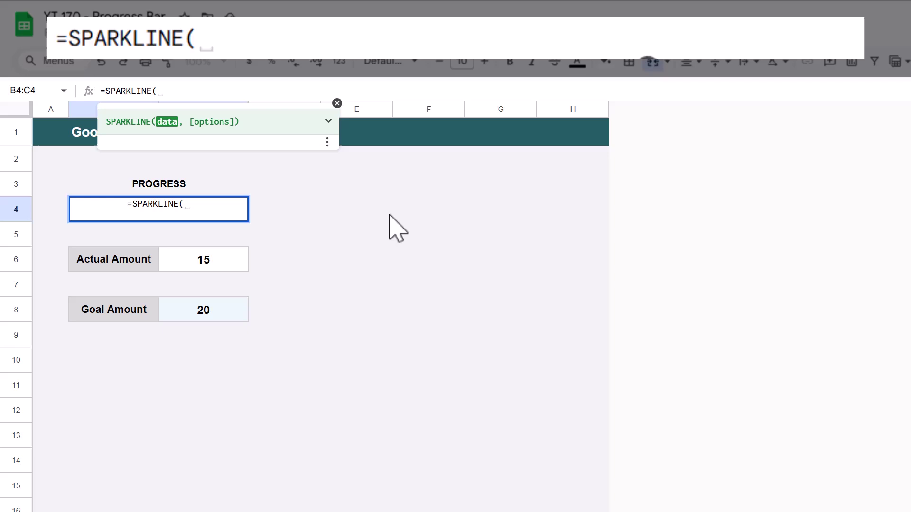
pyautogui.click(227, 259)
pyautogui.write(',')
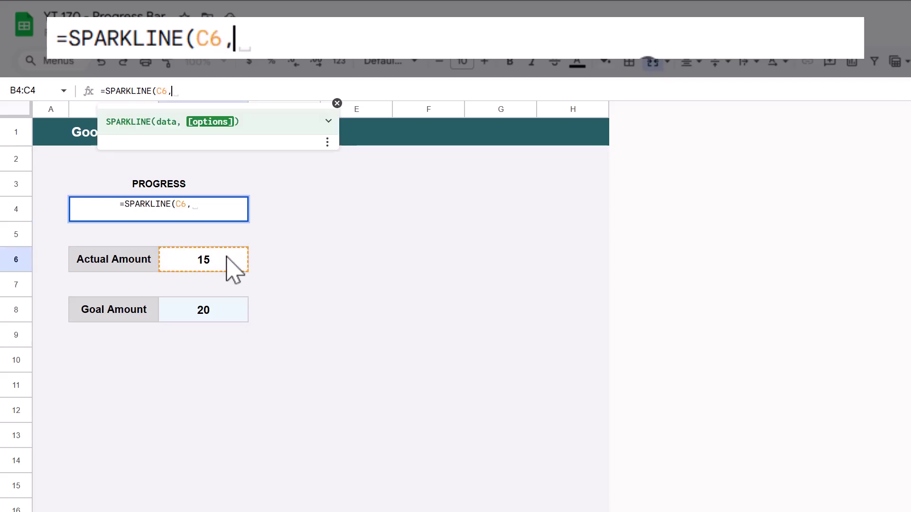
pyautogui.write('{')
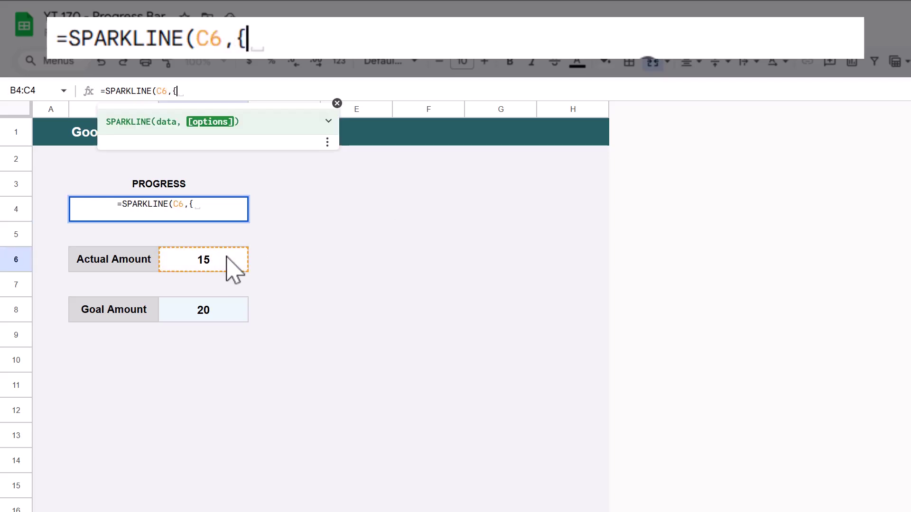
pyautogui.write('"charr')
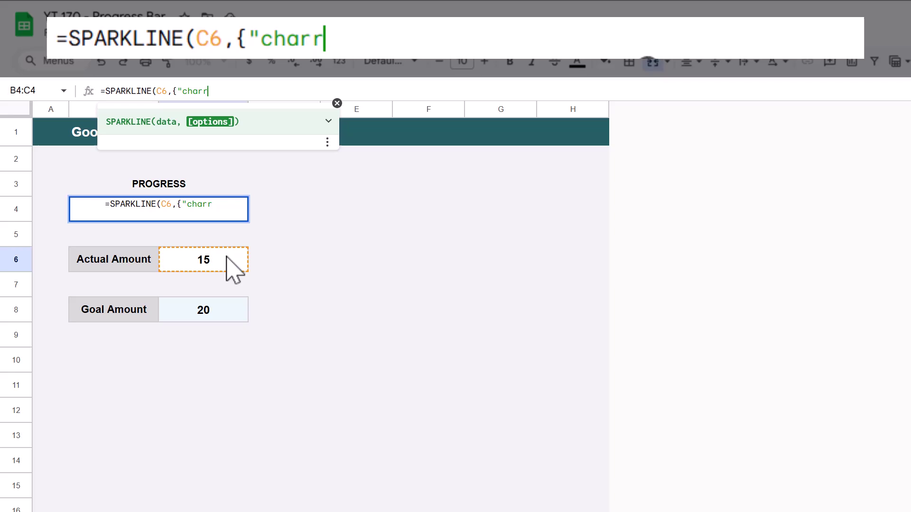
pyautogui.press('BackSpace')
pyautogui.write('tty')
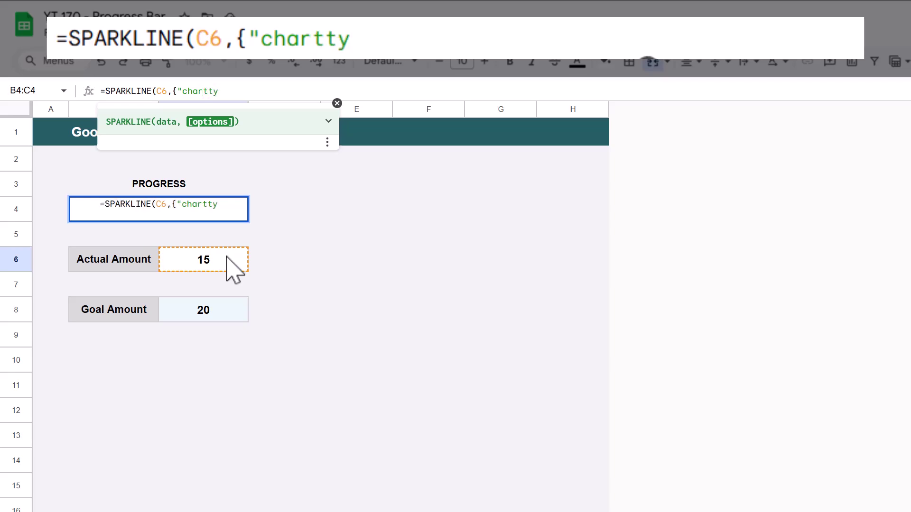
pyautogui.write('pe",')
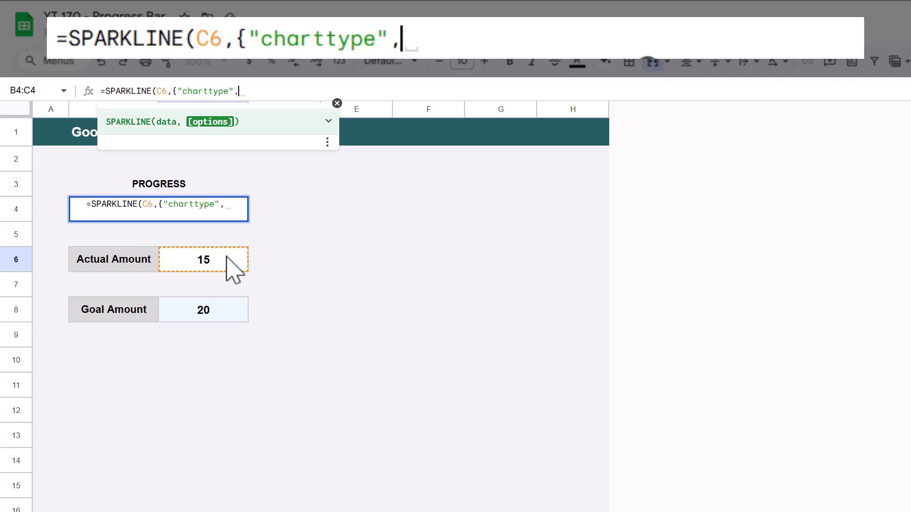
pyautogui.write('"bar"')
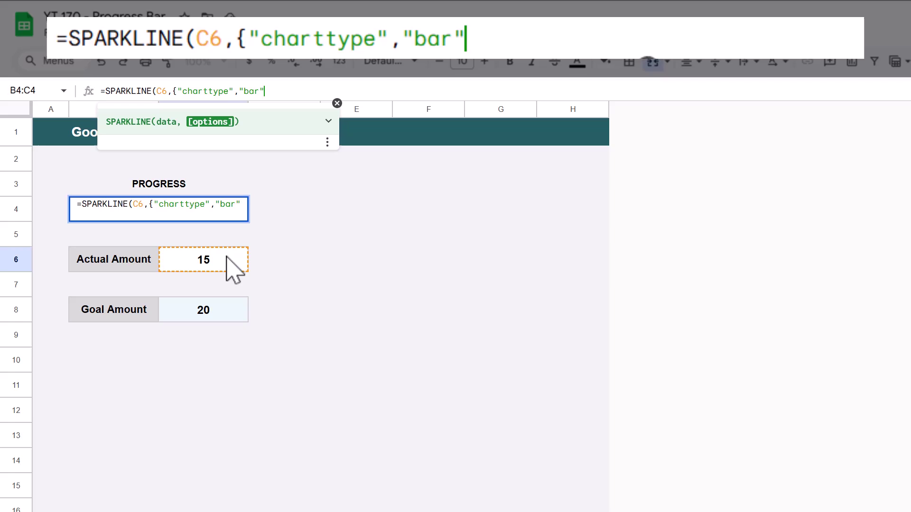
pyautogui.write(';"max')
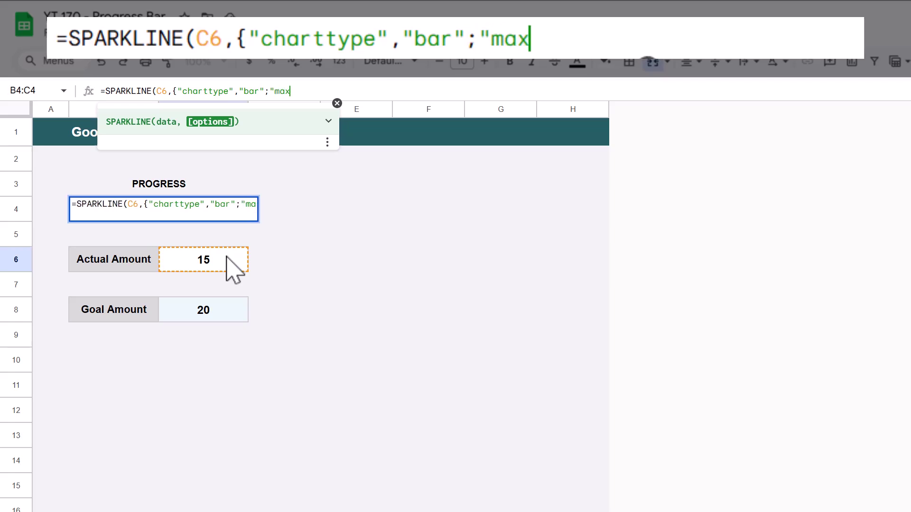
pyautogui.write('"')
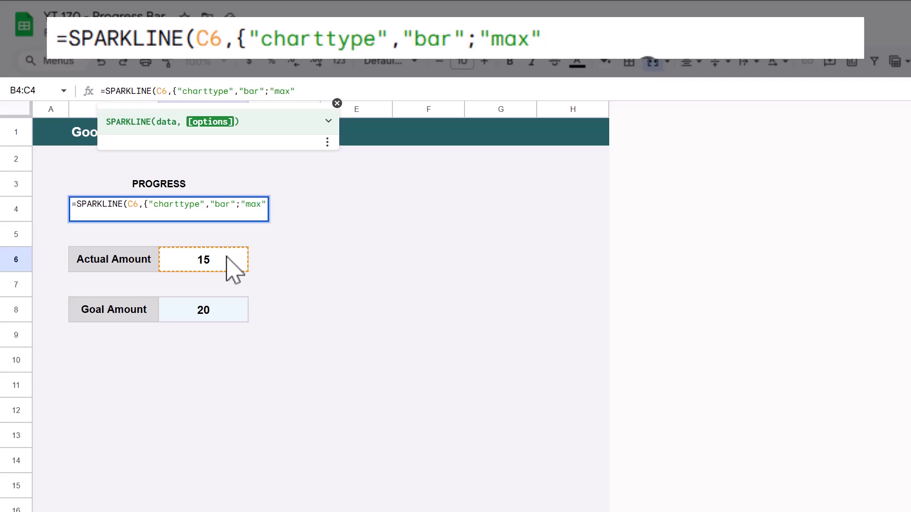
pyautogui.write(',')
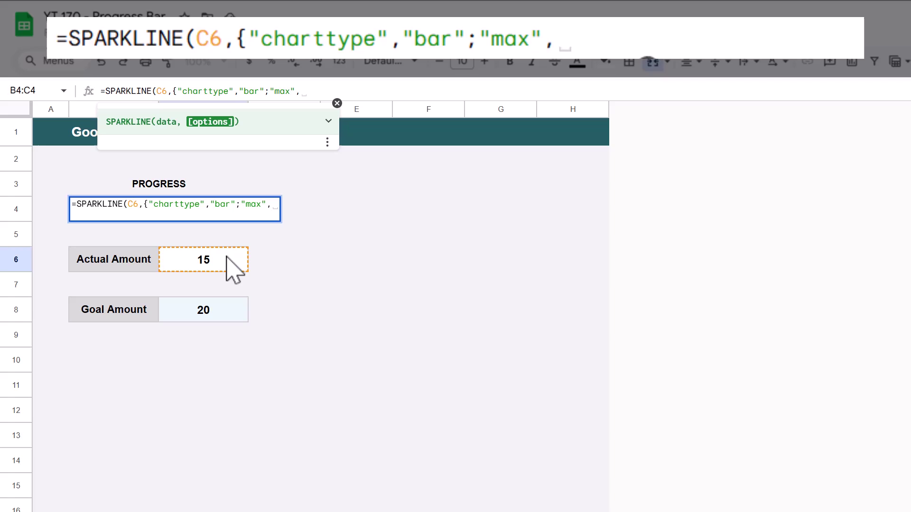
pyautogui.click(225, 311)
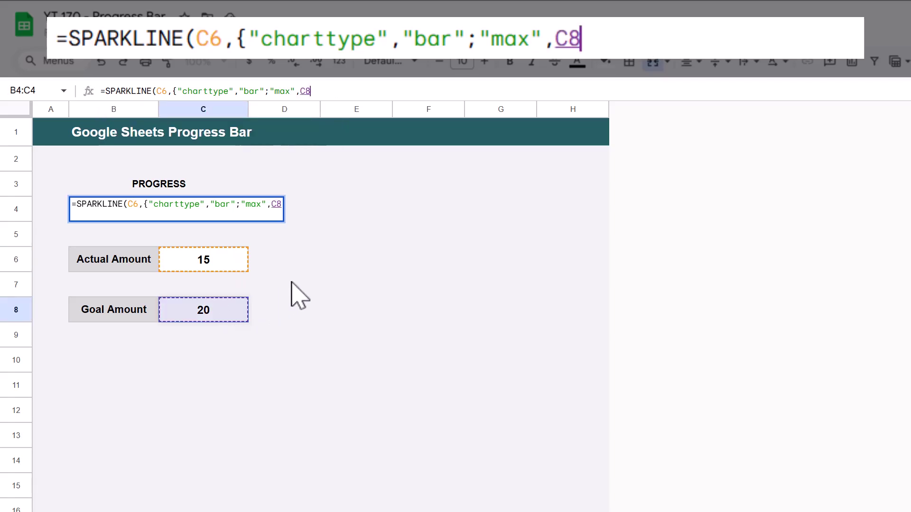
pyautogui.write(';"color')
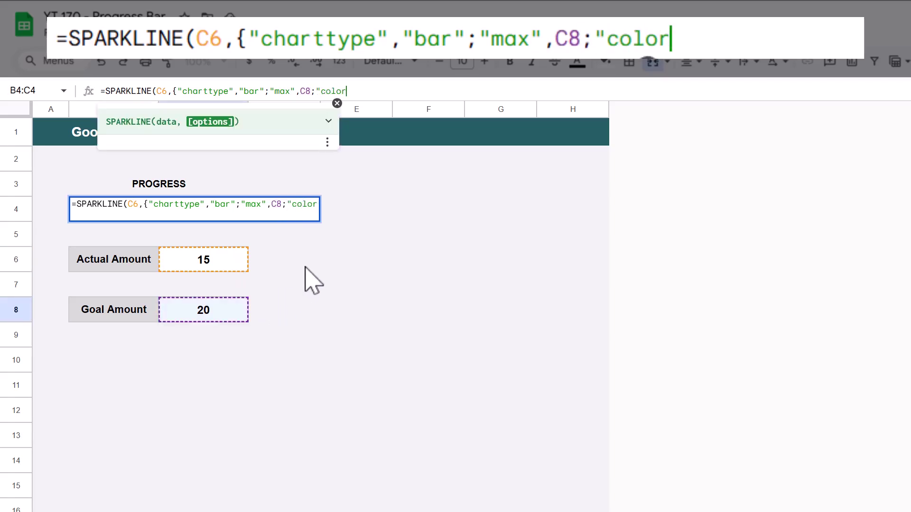
pyautogui.write('1","4BACC6"})')
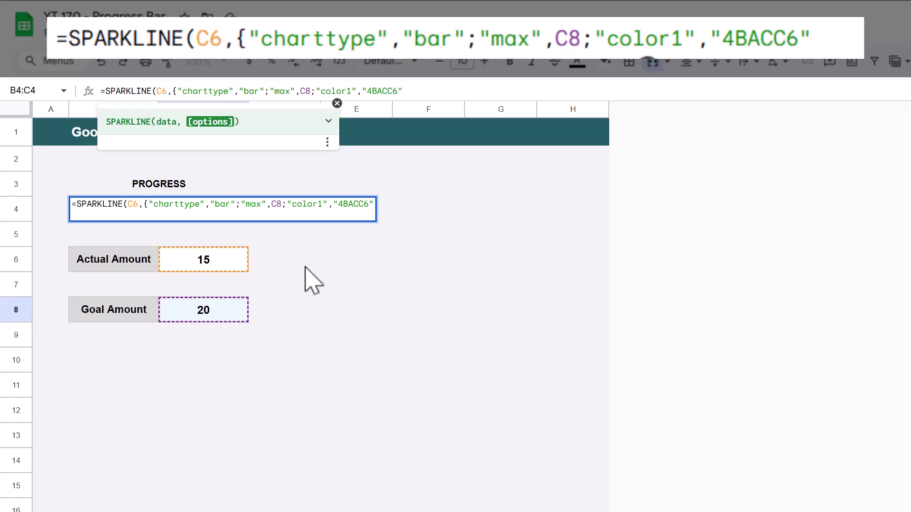
pyautogui.press('Return')
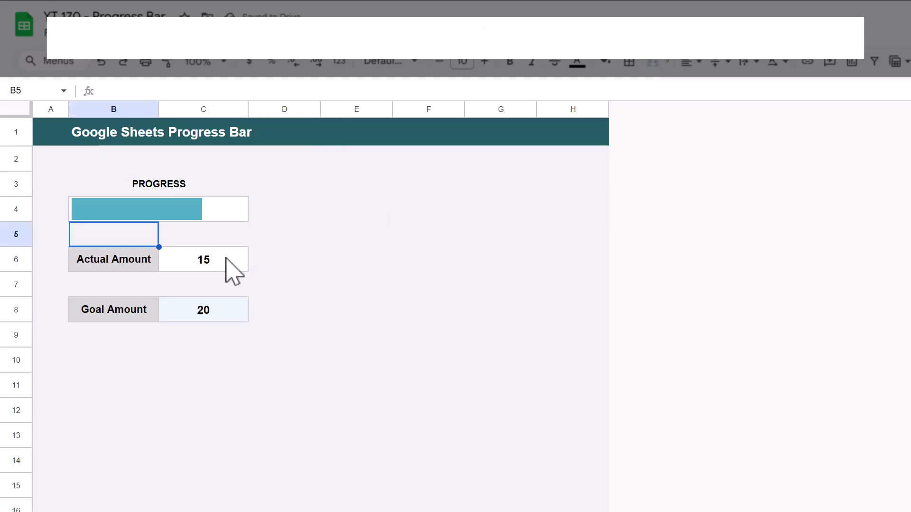
pyautogui.click(234, 210)
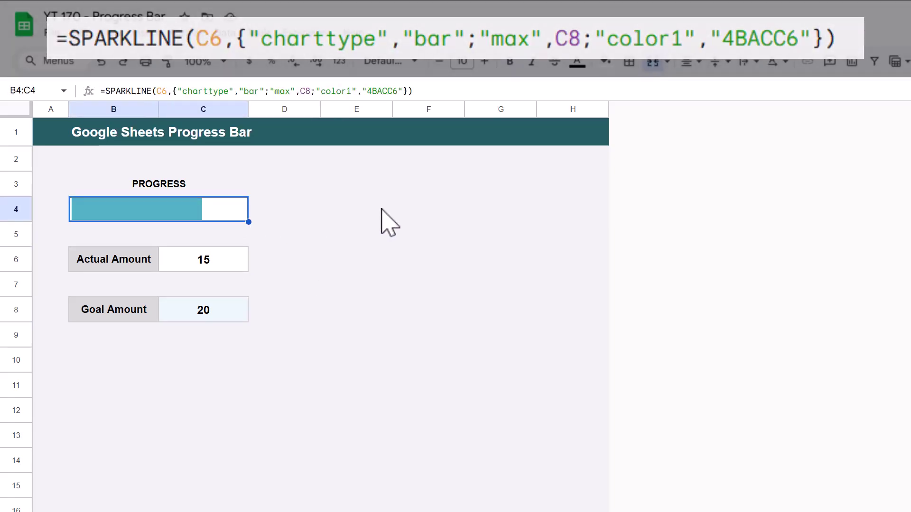